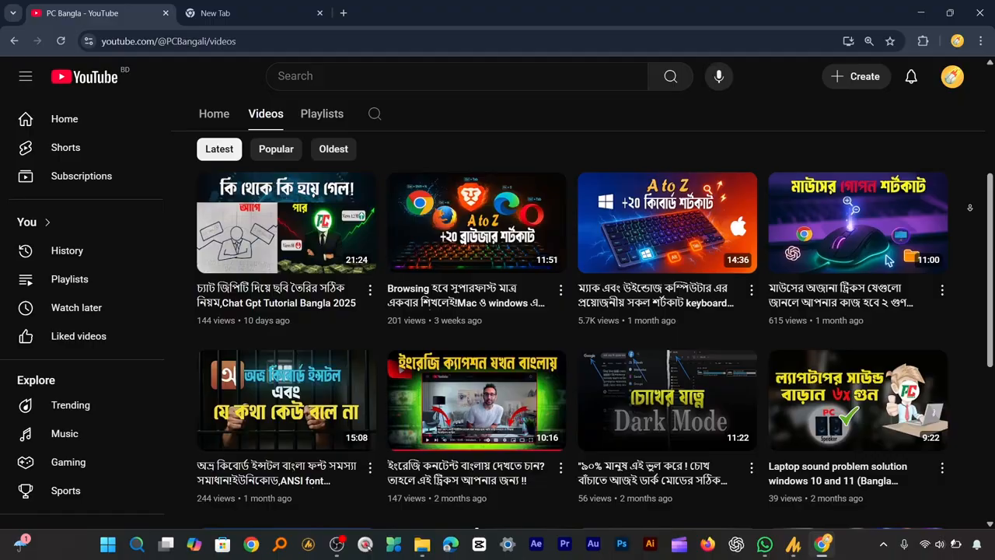
pyautogui.scroll(-2, 889, 222)
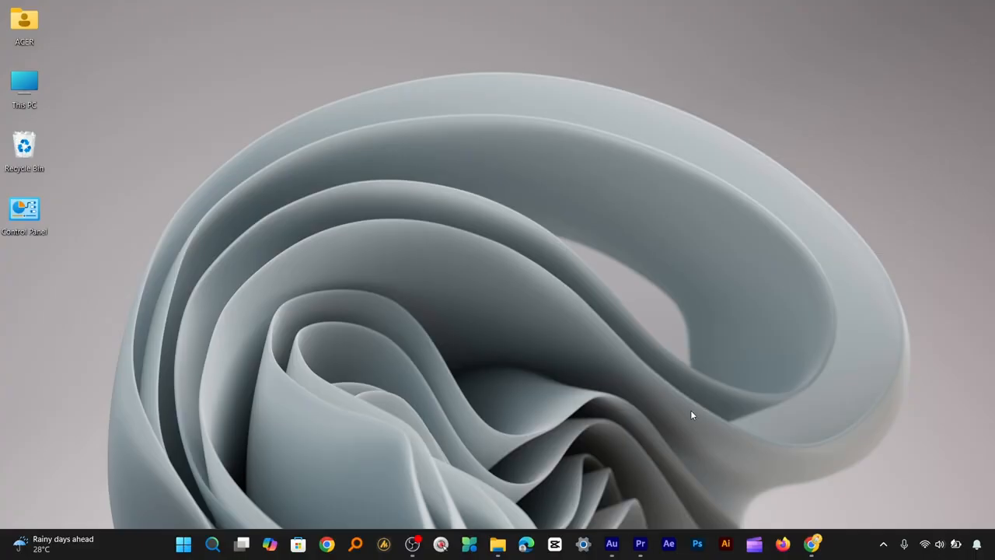
# Switch to Chrome, search Google for "google ai studio" and open the Google AI Studio site
pyautogui.click(815, 547)
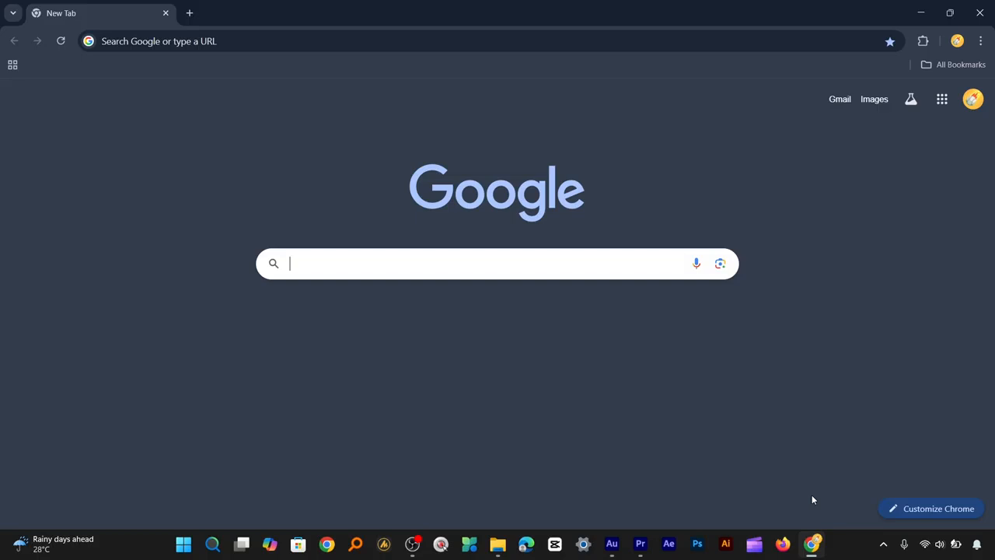
pyautogui.write('google ai studi')
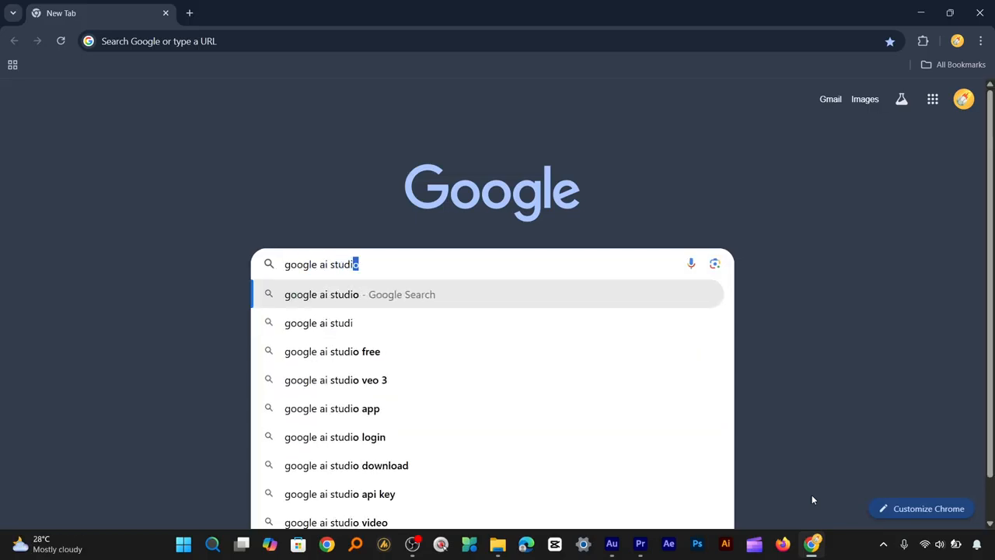
pyautogui.press('Return')
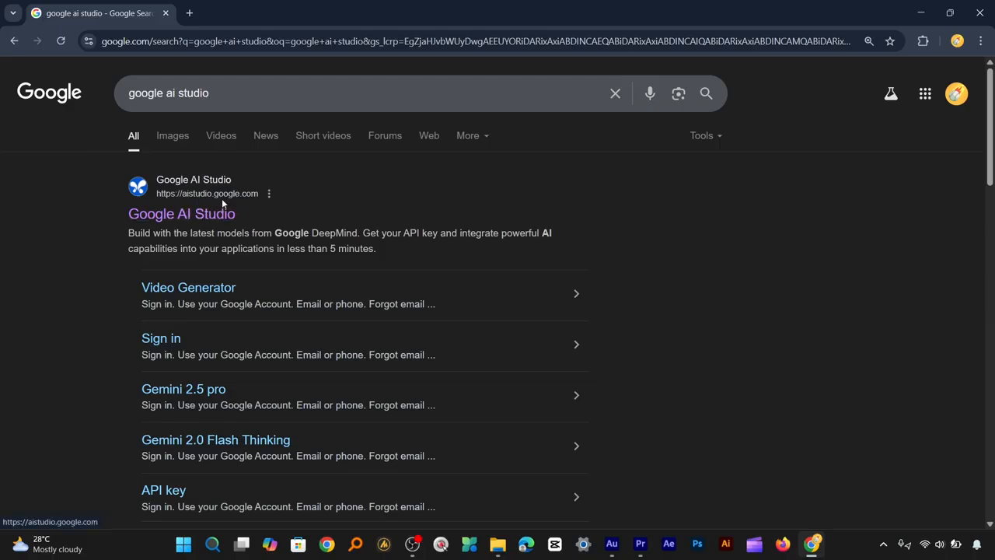
pyautogui.click(221, 200)
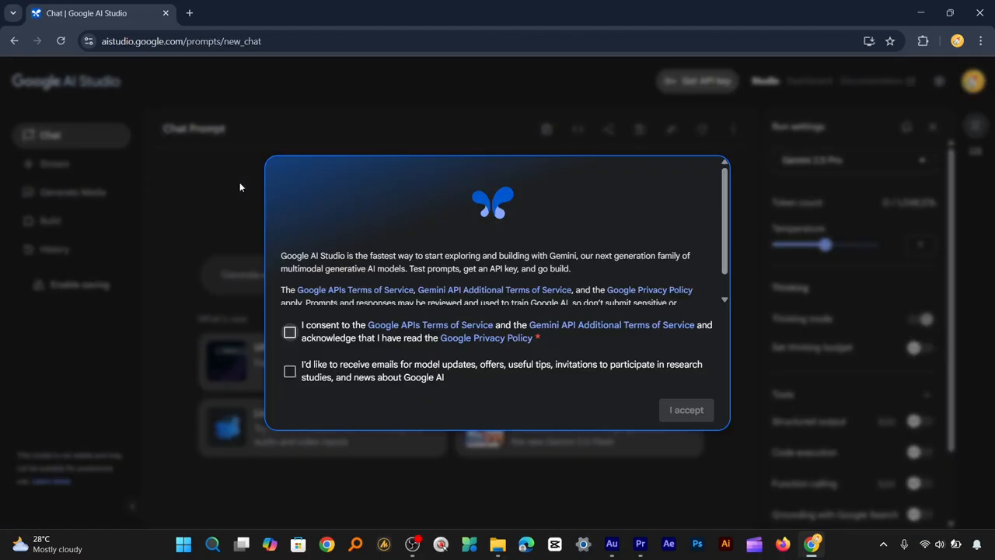
# Consent to the Google APIs and Gemini API terms of service and accept them
pyautogui.click(289, 332)
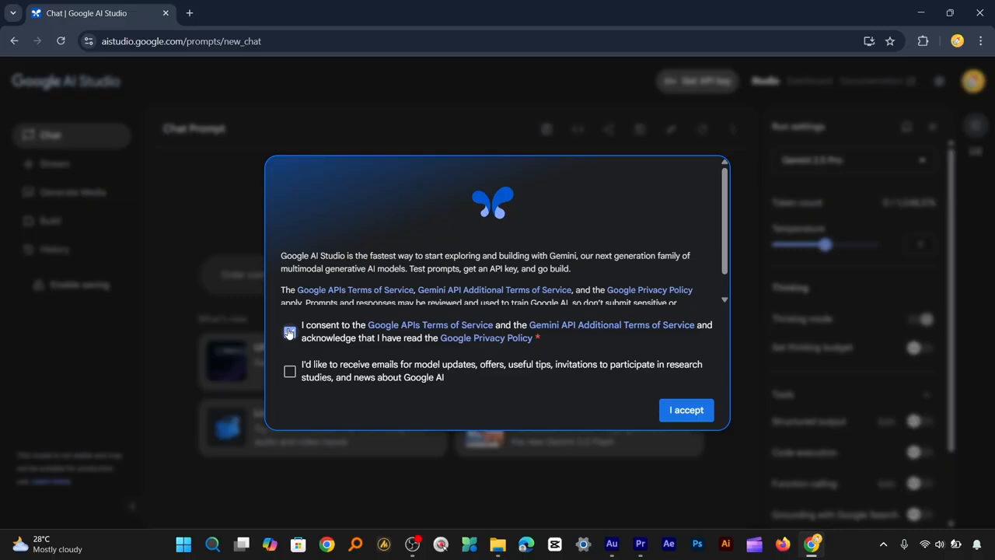
pyautogui.click(290, 332)
pyautogui.click(685, 411)
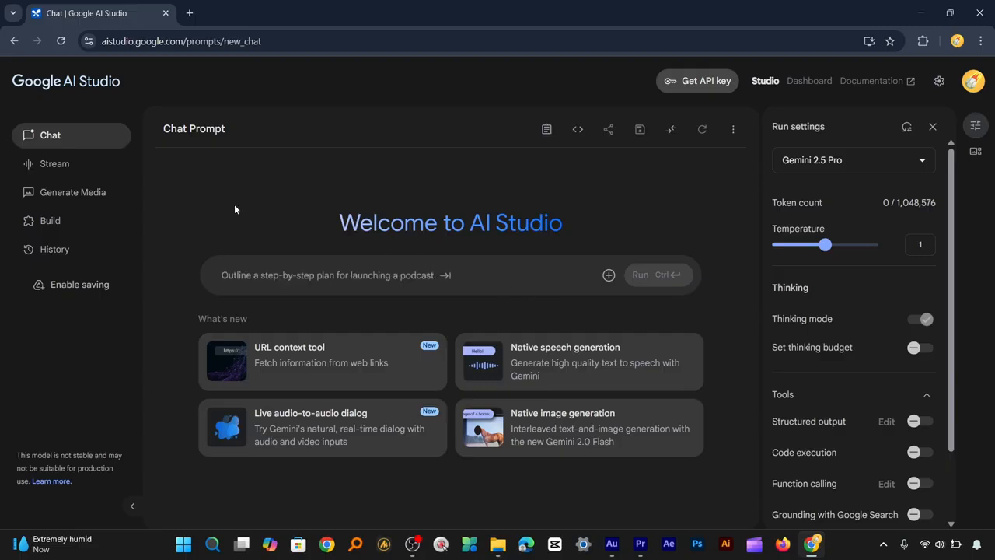
# Open Gemini speech generation among the media generation models and set it to single-speaker audio
pyautogui.click(75, 196)
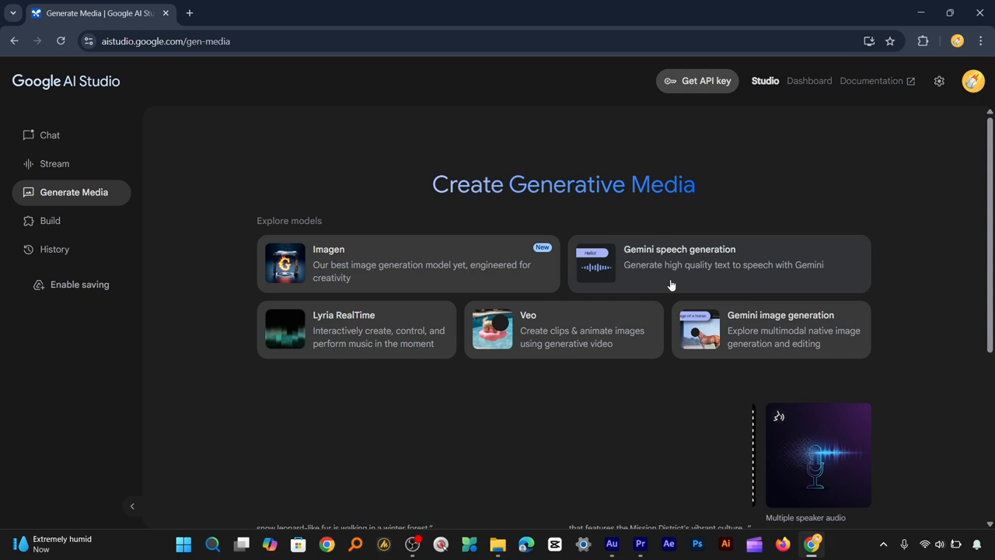
pyautogui.click(670, 285)
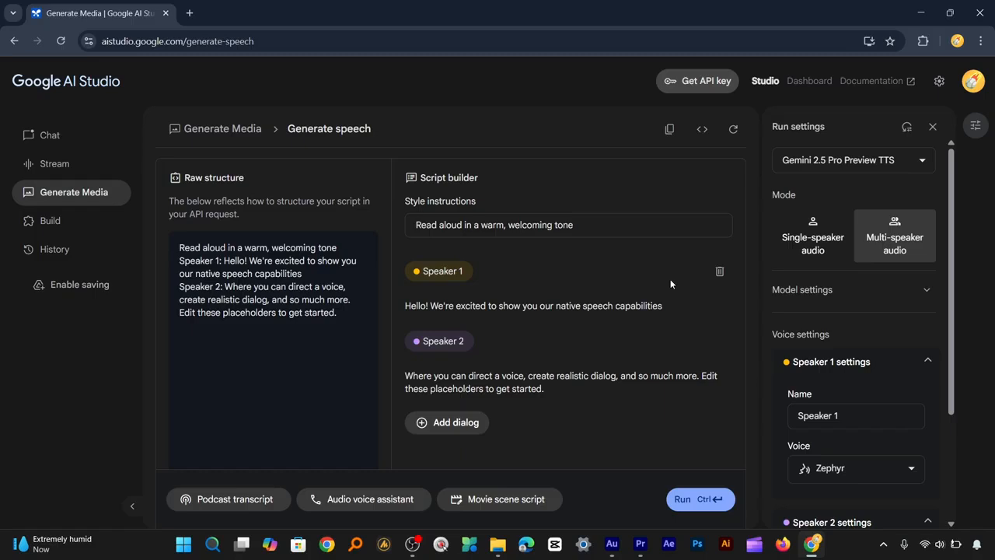
pyautogui.click(815, 243)
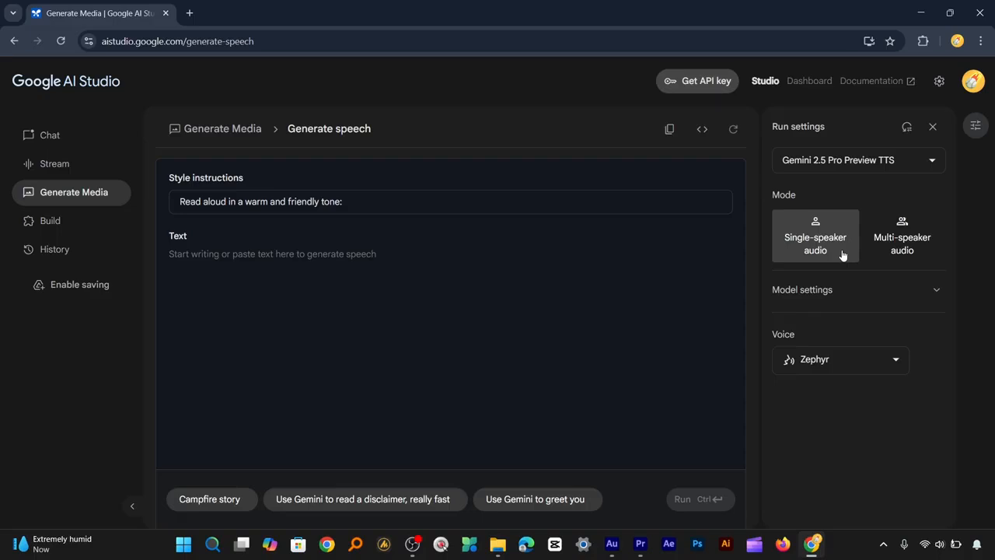
pyautogui.click(885, 252)
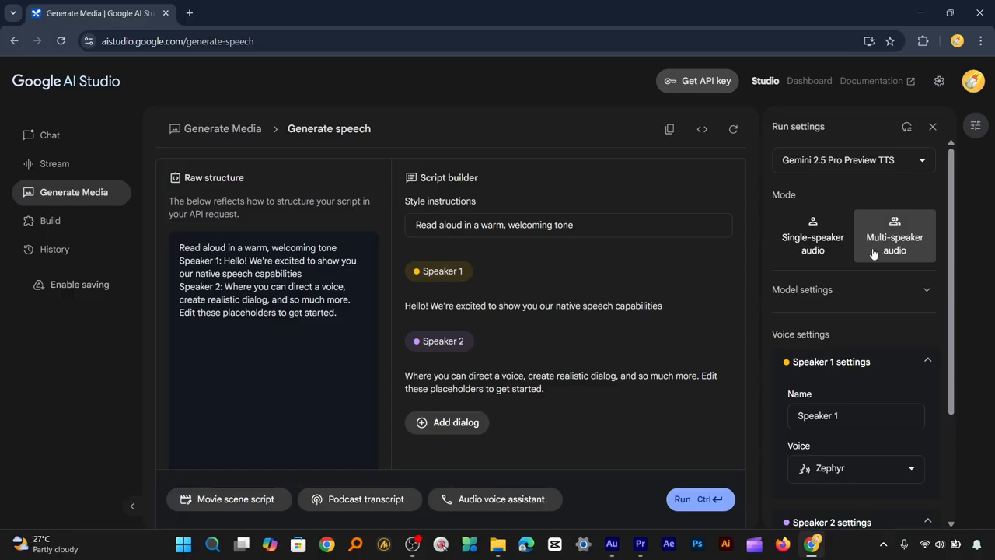
pyautogui.click(842, 261)
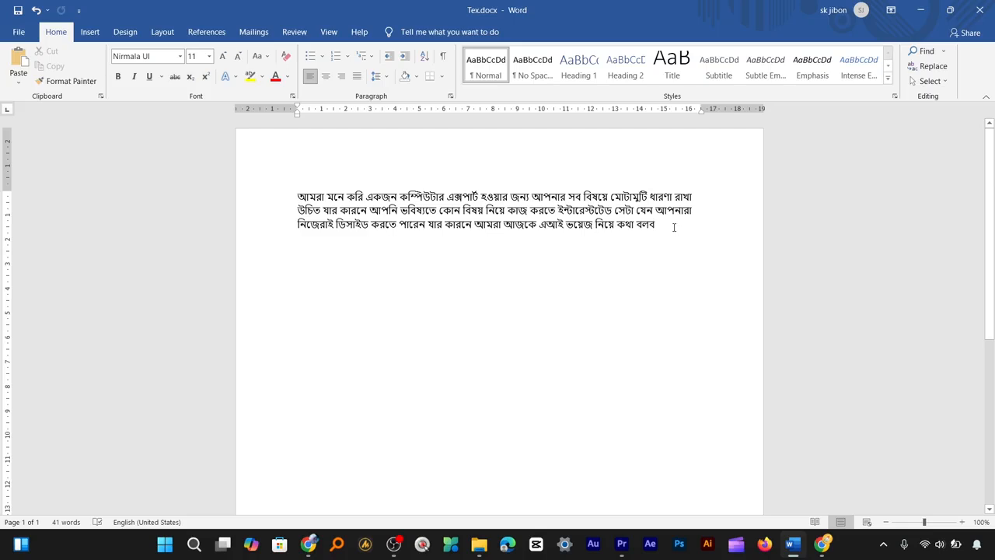
# Copy the whole Bangla paragraph from Tex.docx in Word and paste it as the speech text in Google AI Studio
pyautogui.hotkey('ctrl', 'a')
pyautogui.hotkey('ctrl', 'c')
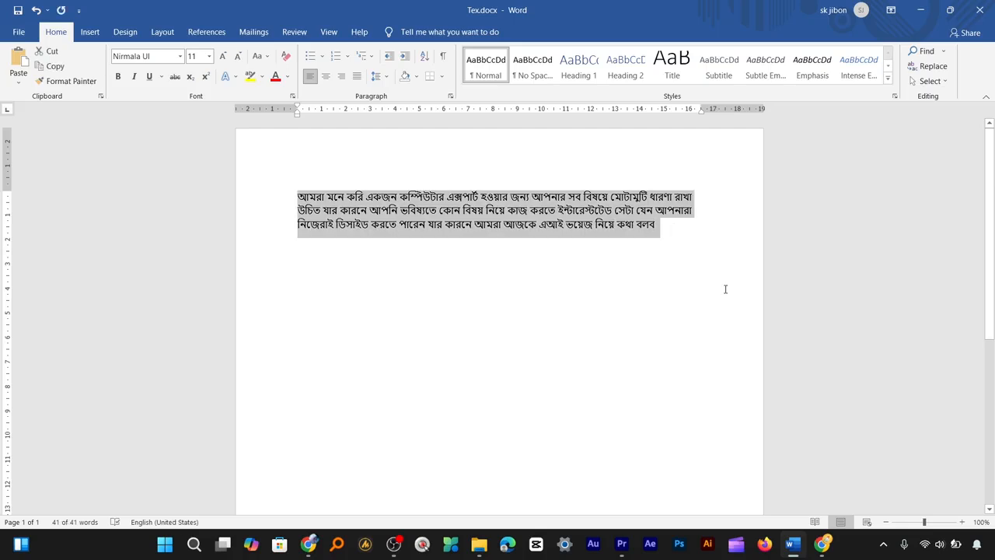
pyautogui.click(920, 10)
pyautogui.click(333, 256)
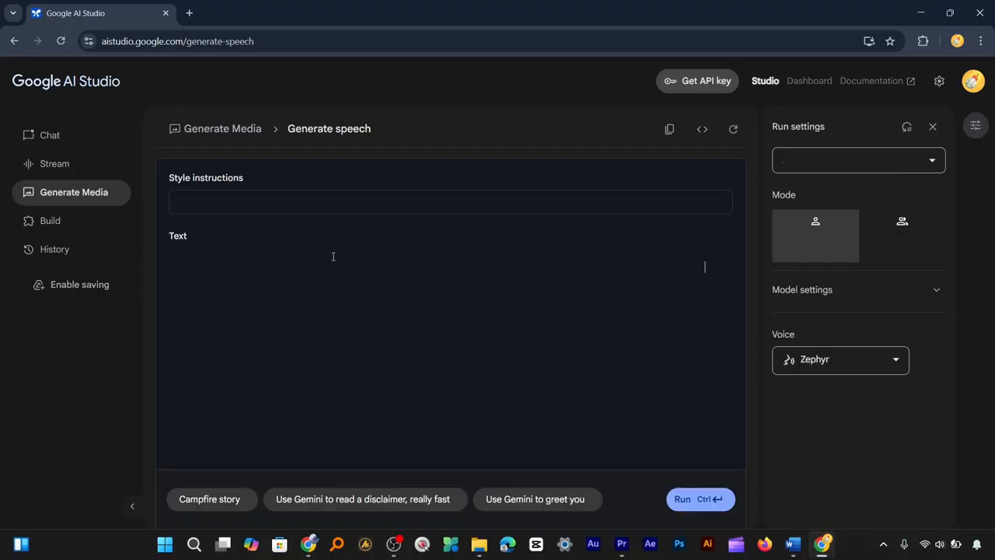
pyautogui.hotkey('ctrl', 'v')
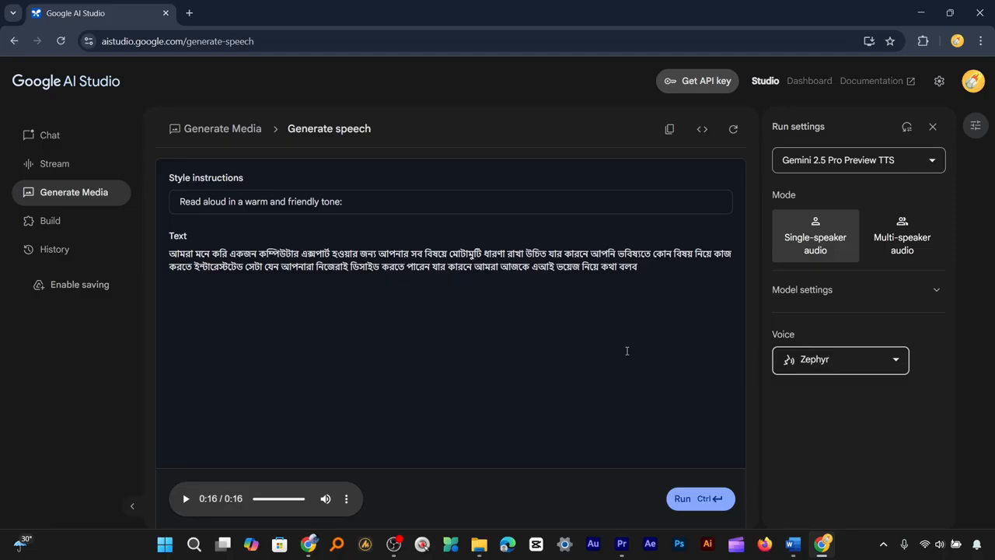
# Preview the Puck, Charon and Fenrir voices, then generate the speech with the Fenrir voice
pyautogui.click(896, 362)
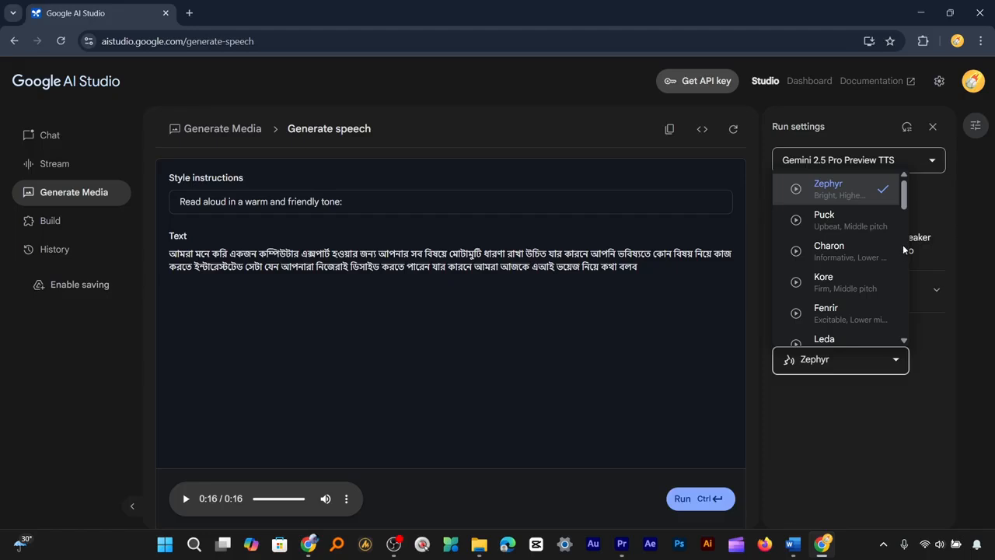
pyautogui.scroll(-3, 899, 244)
pyautogui.scroll(2, 895, 252)
pyautogui.scroll(1, 895, 252)
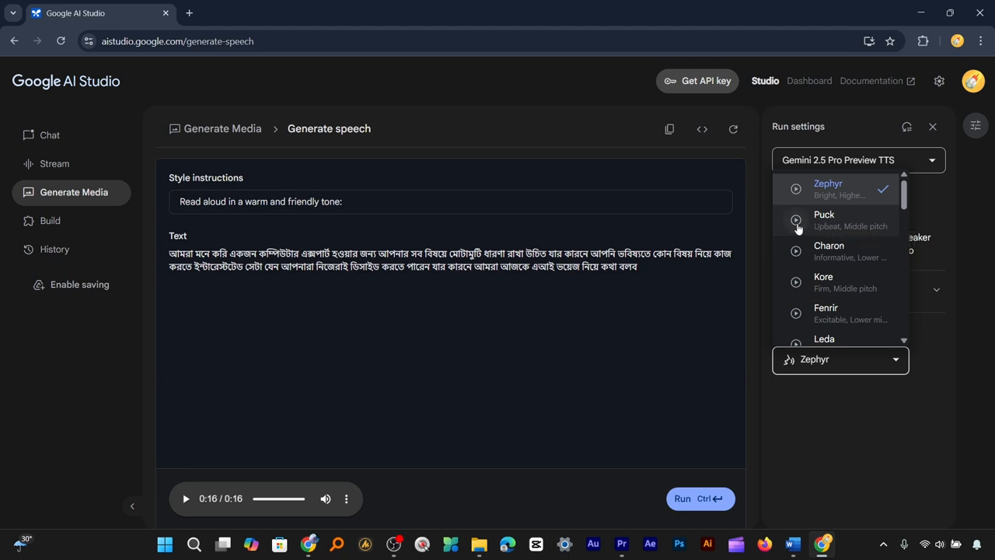
pyautogui.click(795, 222)
pyautogui.click(795, 252)
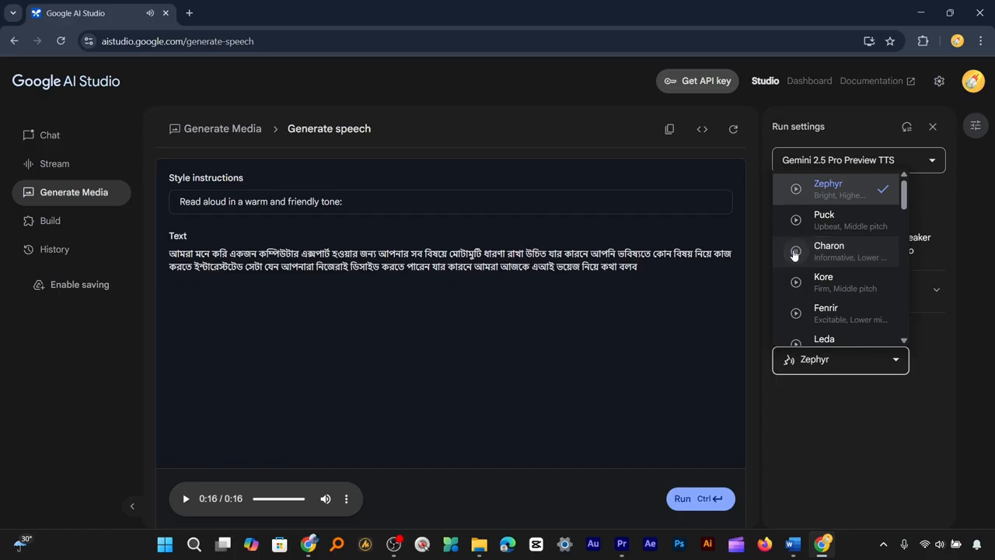
pyautogui.click(801, 315)
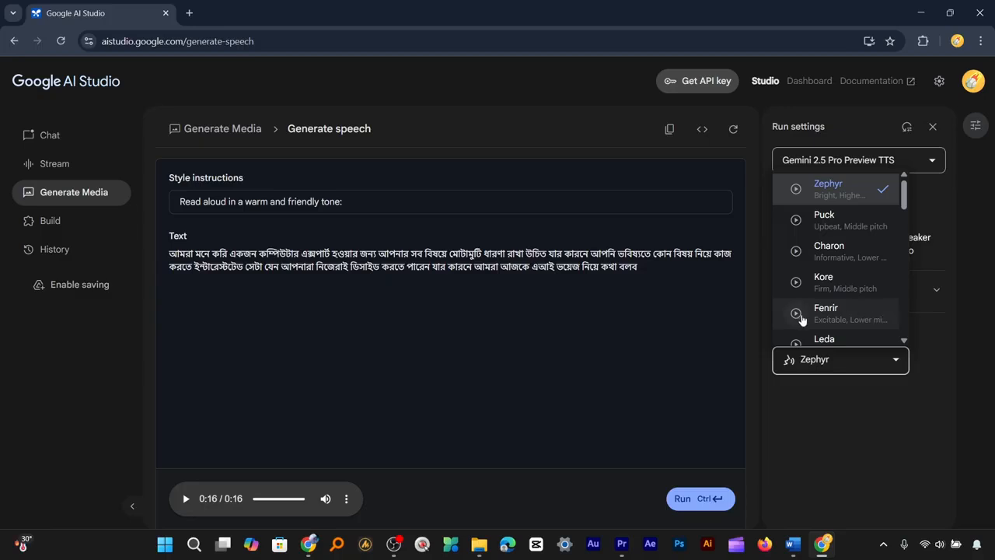
pyautogui.click(889, 318)
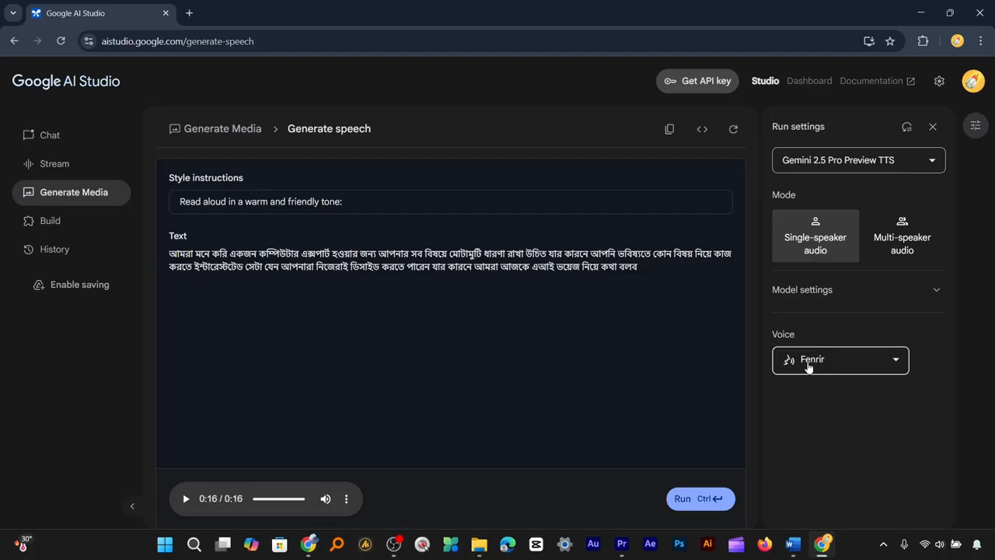
pyautogui.click(710, 500)
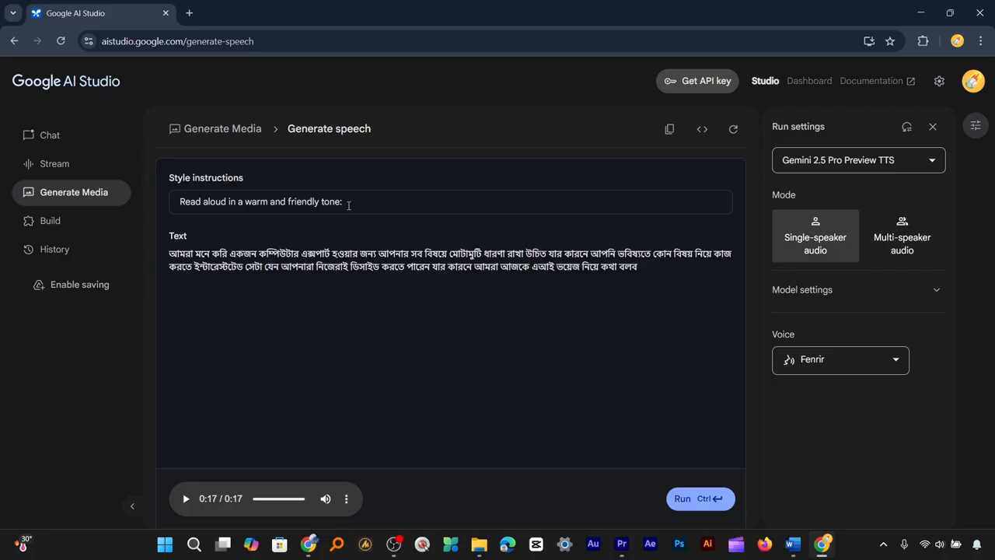
# Replace "friendly" with "smiling" in the style instructions, regenerate the speech and pause its playback
pyautogui.moveTo(318, 202); pyautogui.dragTo(286, 202)
pyautogui.write('smiling')
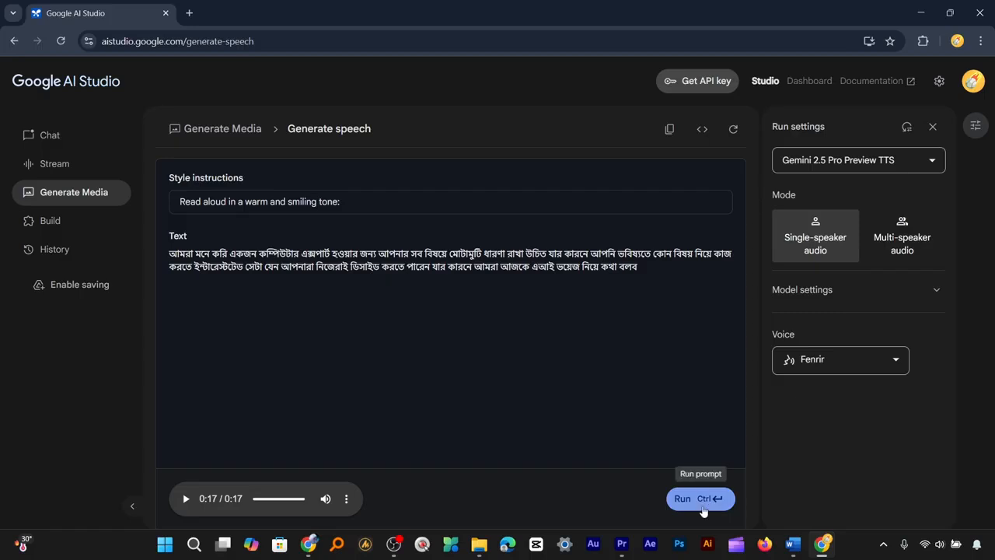
pyautogui.click(702, 507)
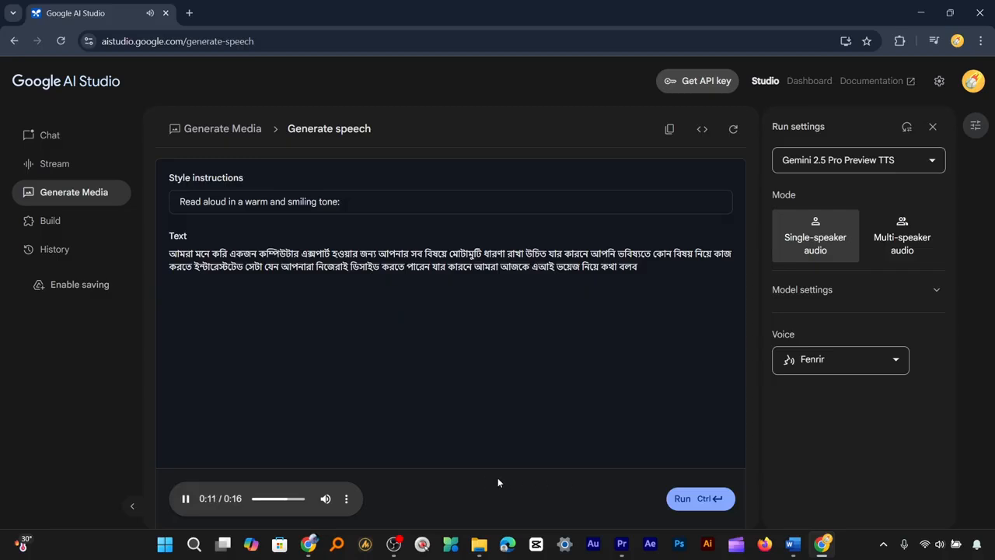
pyautogui.click(184, 499)
pyautogui.click(896, 360)
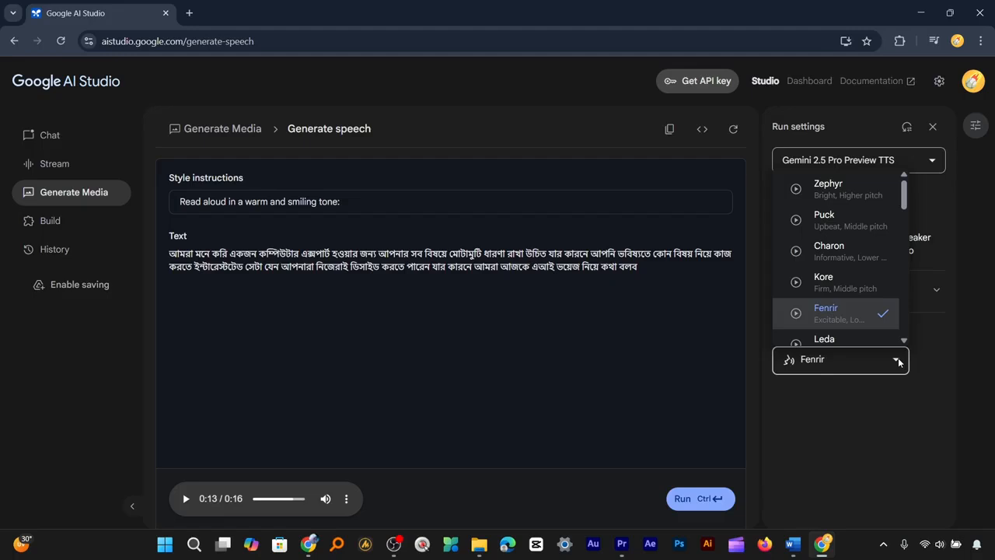
pyautogui.scroll(-6, 894, 292)
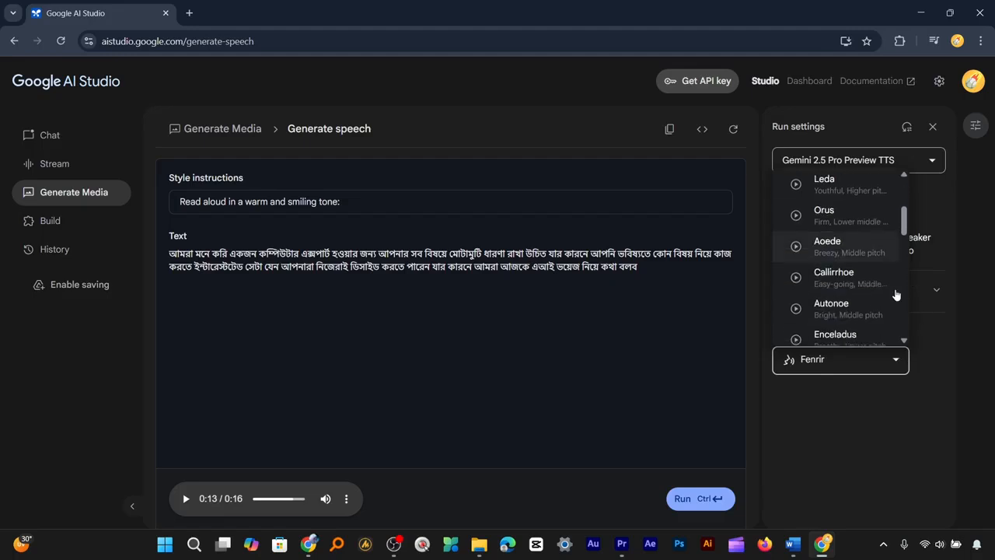
pyautogui.scroll(-4, 896, 293)
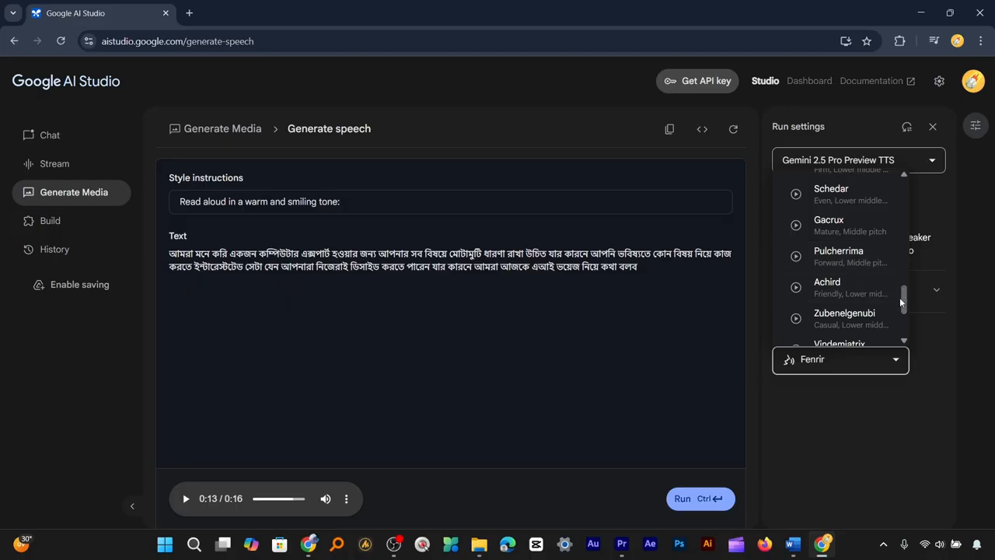
pyautogui.click(186, 502)
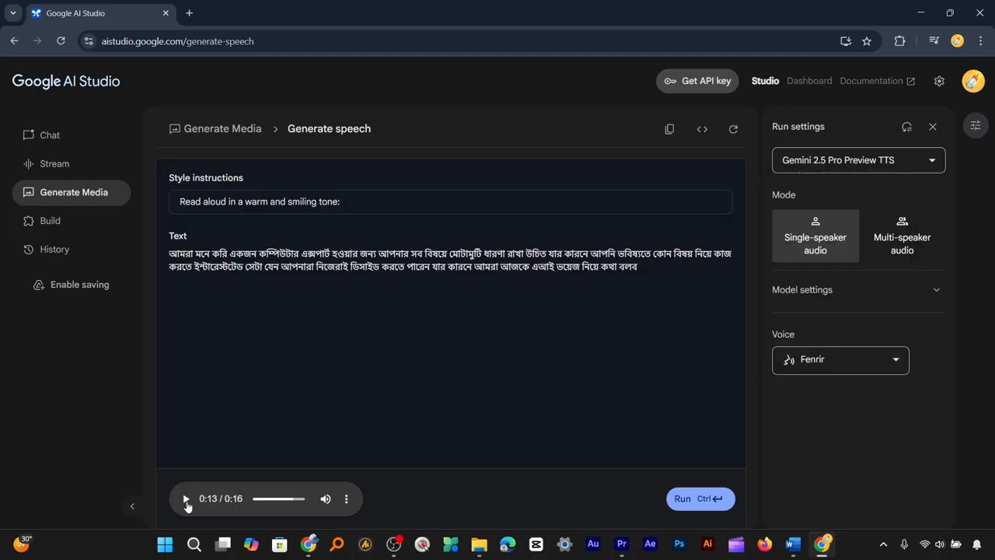
# Play the rest of the generated speech and download the audio file
pyautogui.click(187, 501)
pyautogui.click(347, 501)
pyautogui.click(319, 467)
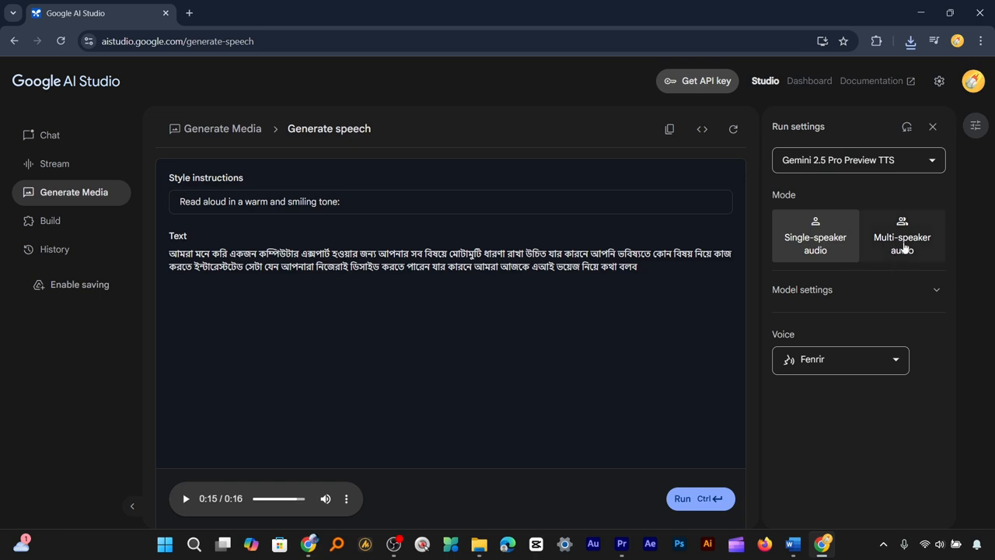
# Switch to multi-speaker audio and replace both sample dialogs with empty Speaker 1 and Speaker 2 dialogs
pyautogui.click(902, 242)
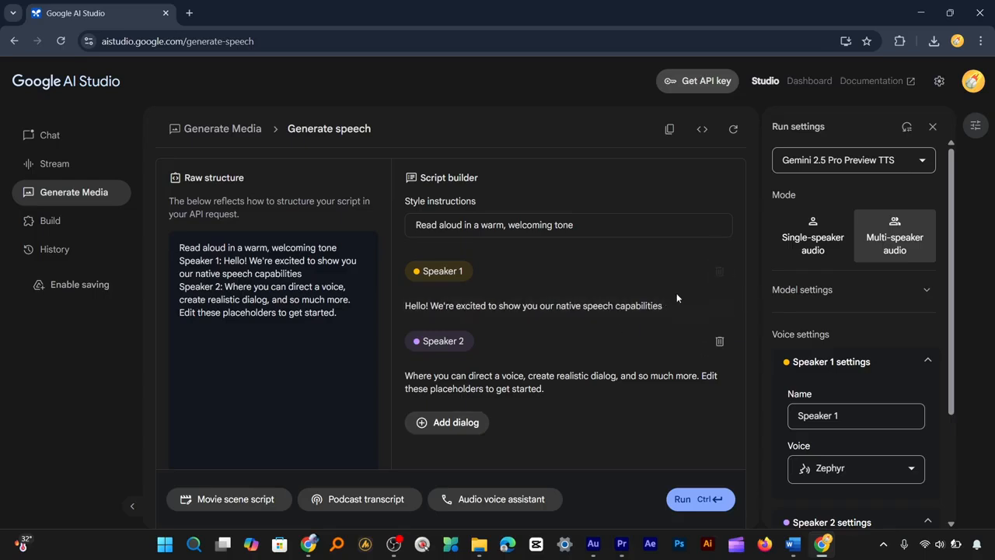
pyautogui.click(720, 273)
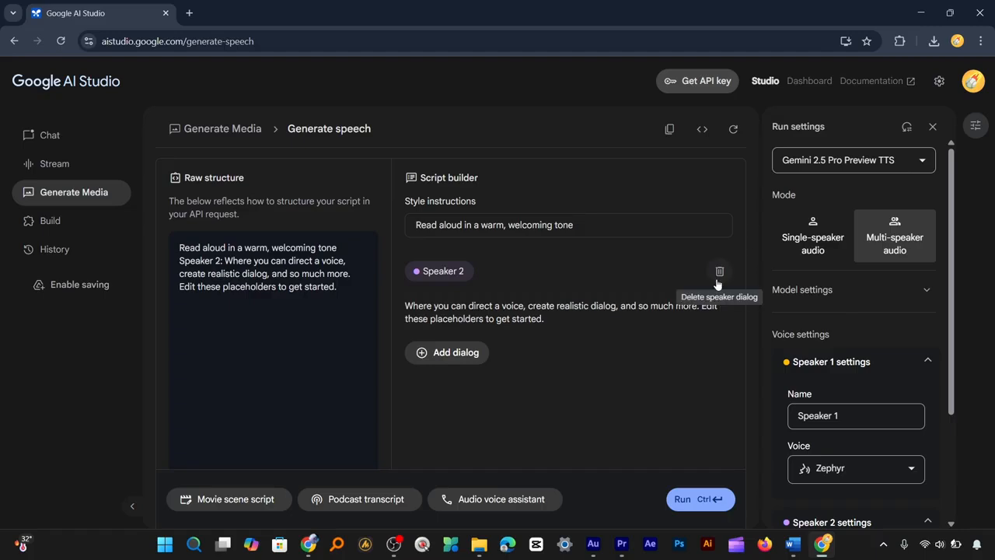
pyautogui.click(720, 274)
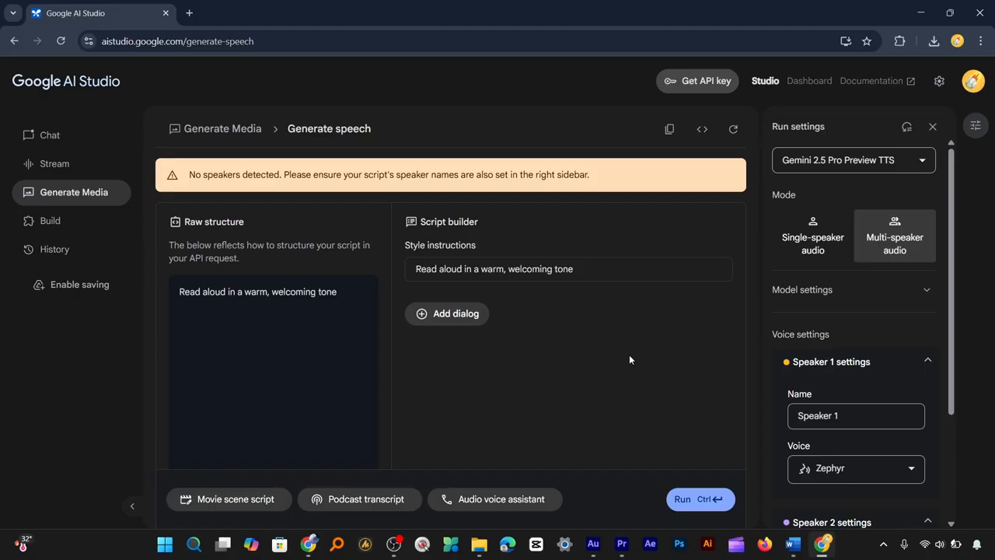
pyautogui.click(436, 315)
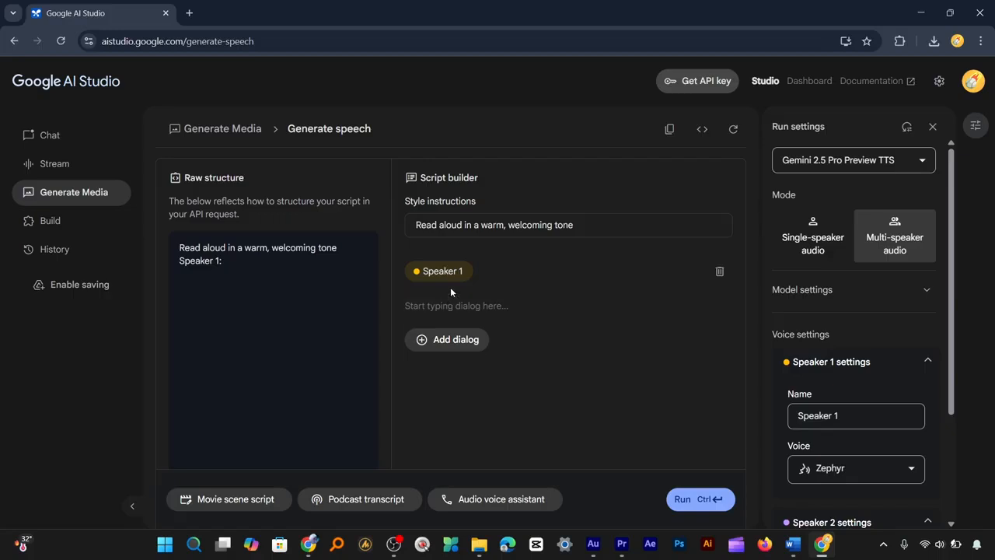
pyautogui.click(447, 348)
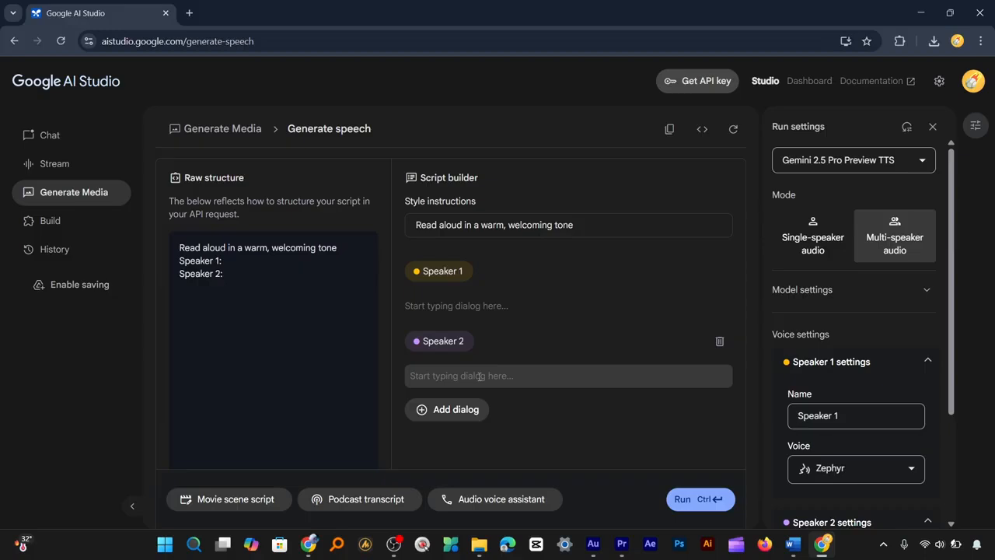
# Copy the Bangla question about monetising an AI-voice channel from Tex.docx in Word into the Speaker 1 dialog in Google AI Studio
pyautogui.click(792, 543)
pyautogui.tripleClick(591, 226)
pyautogui.hotkey('ctrl', 'c')
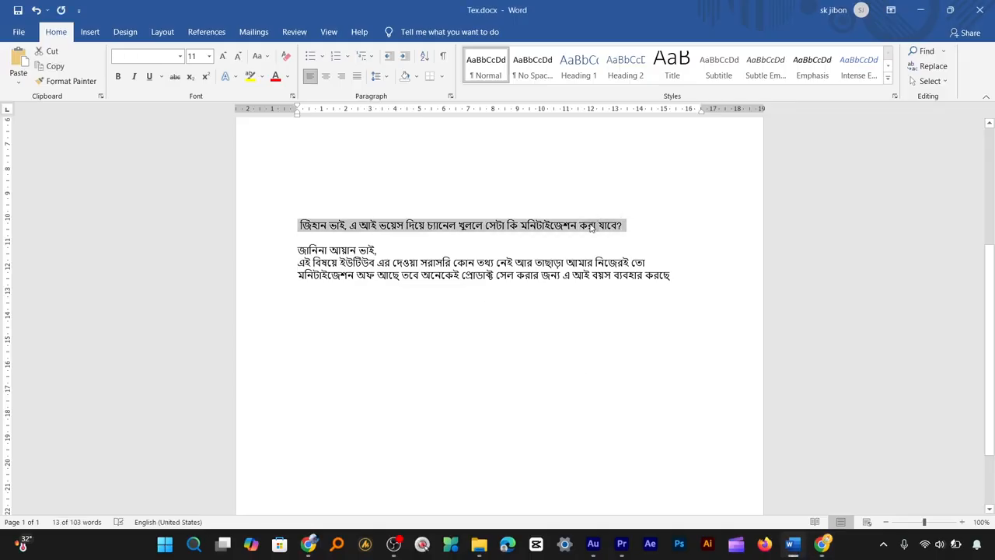
pyautogui.hotkey('alt', 'Tab')
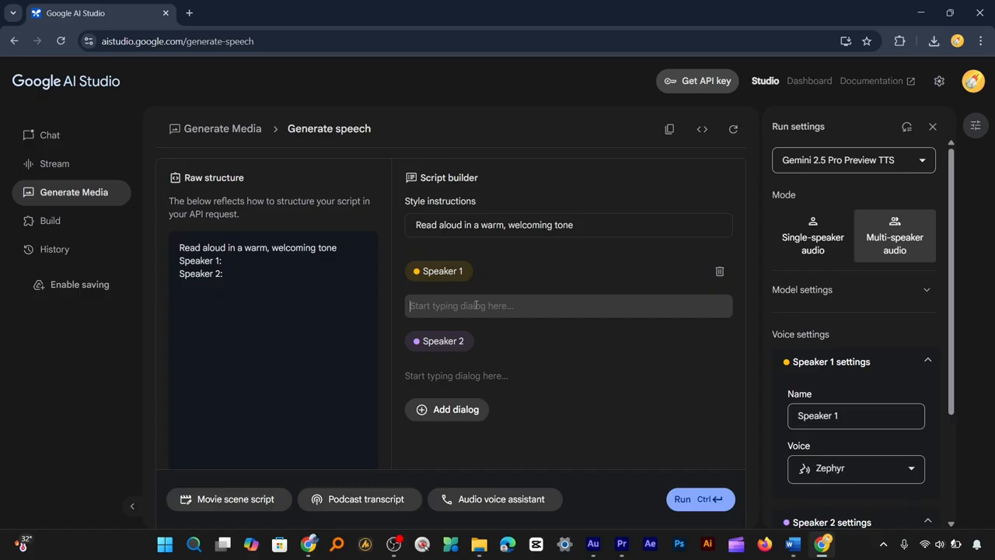
pyautogui.hotkey('ctrl', 'v')
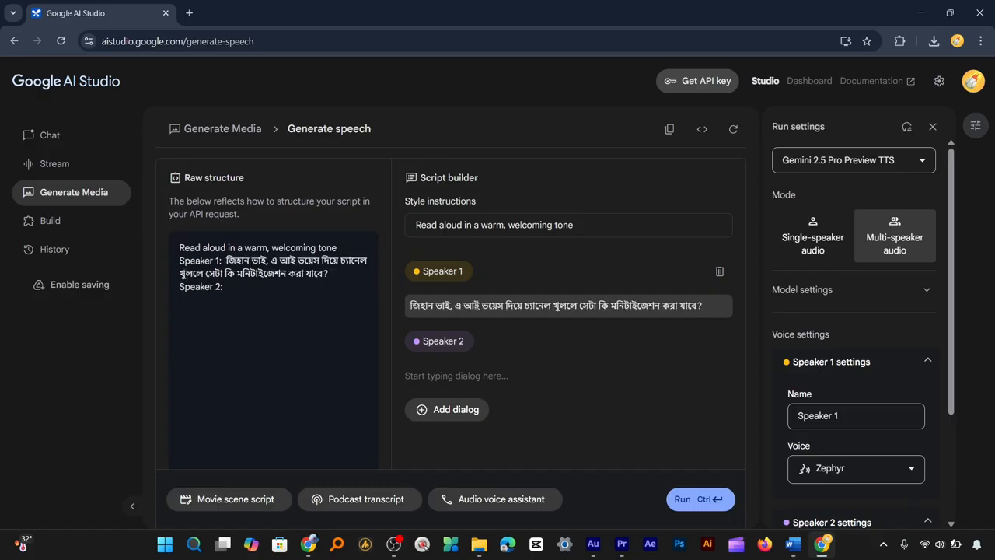
# Copy the Bangla reply below the question in the Word document into the Speaker 2 dialog in Google AI Studio
pyautogui.hotkey('alt', 'Tab')
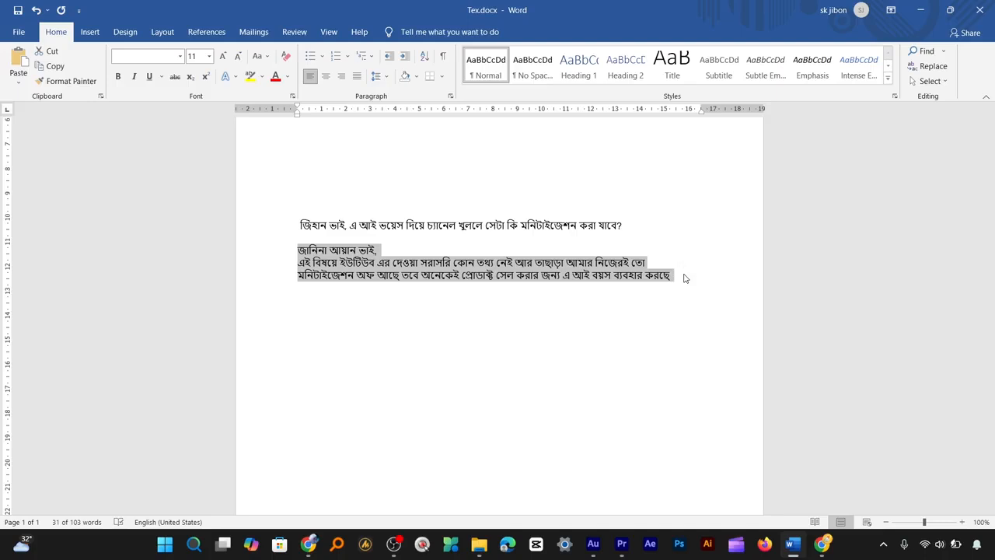
pyautogui.hotkey('alt', 'Tab')
pyautogui.click(456, 377)
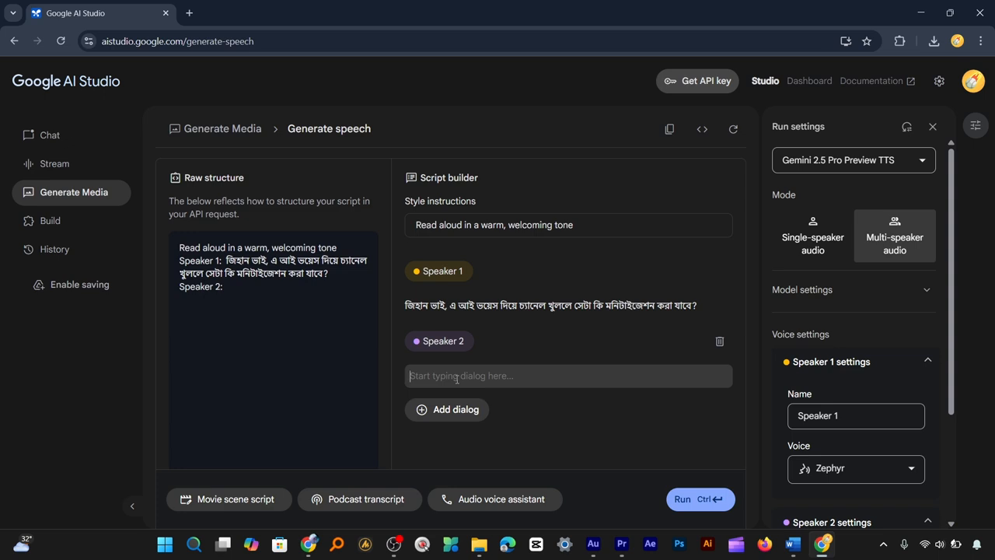
pyautogui.write('জানিনা আয়ান ভাই, এই বিষয়ে ইউটিউব এর দেওয়া সরাসরি কোন তথ্য নেই আর তাছাড়া আমার নিজেরই তো মনিটাইজেশন অফ আছে তবে অনেকেই প্রোডাক্ট সেল করার জন্য এ আই বয়স ব্যবহার করছে')
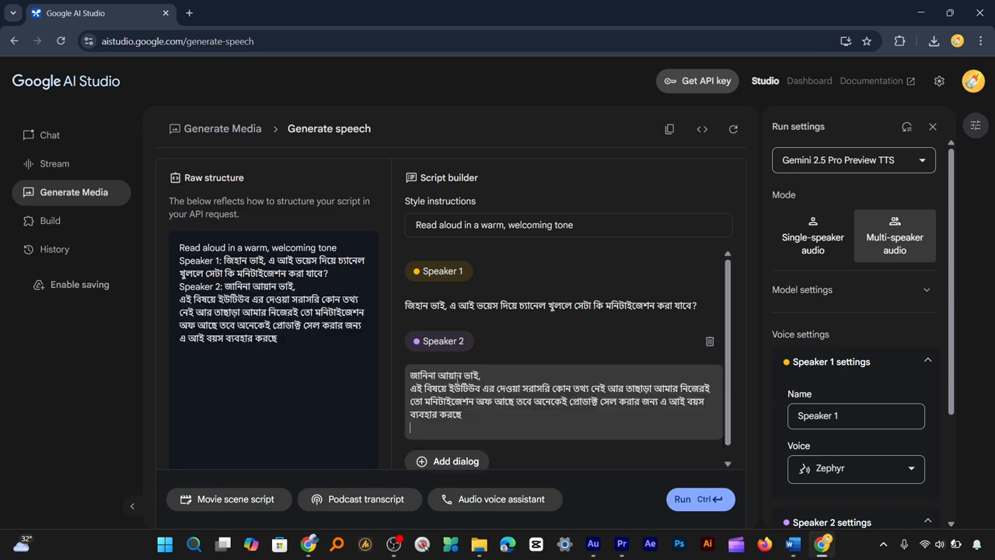
# Set the Speaker 1 voice to Fenrir, keeping the name Speaker 1
pyautogui.scroll(-1, 814, 303)
pyautogui.click(835, 361)
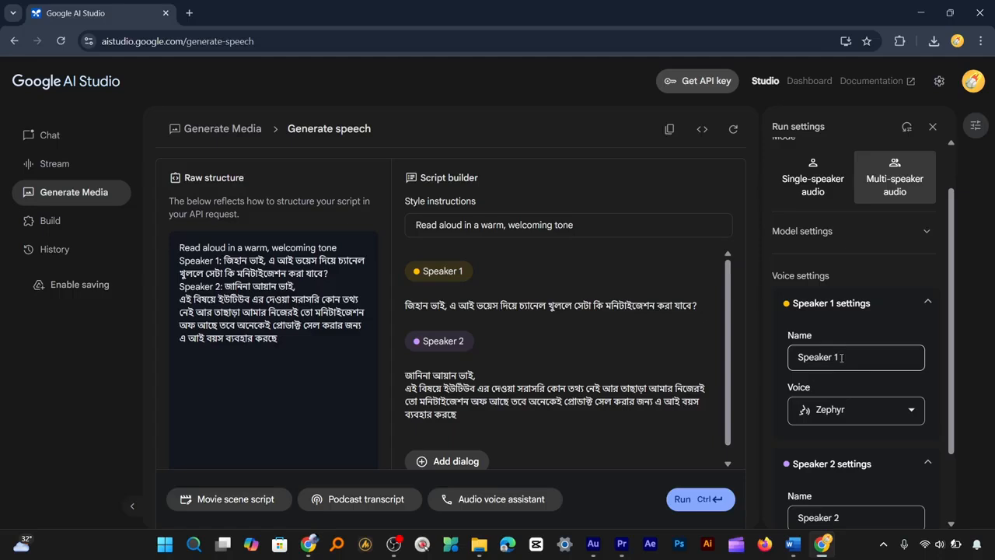
pyautogui.click(841, 357)
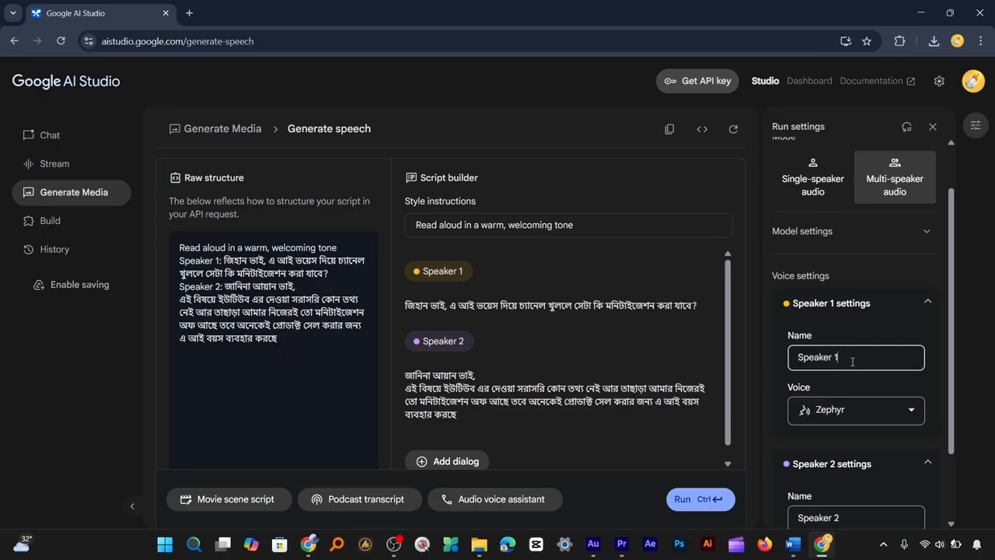
pyautogui.click(910, 411)
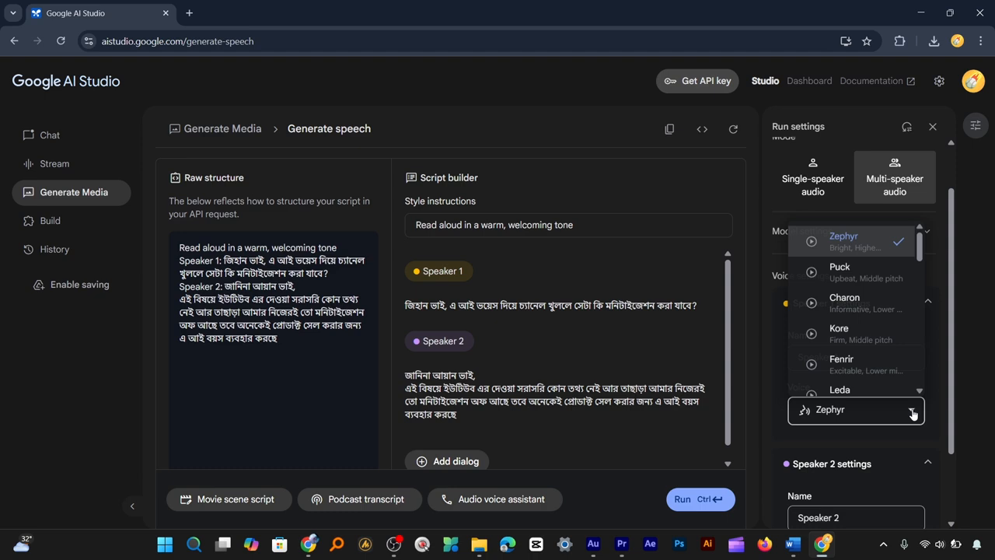
pyautogui.click(887, 366)
# Set the Speaker 2 voice to Enceladus and generate the two-speaker speech
pyautogui.scroll(-2, 949, 384)
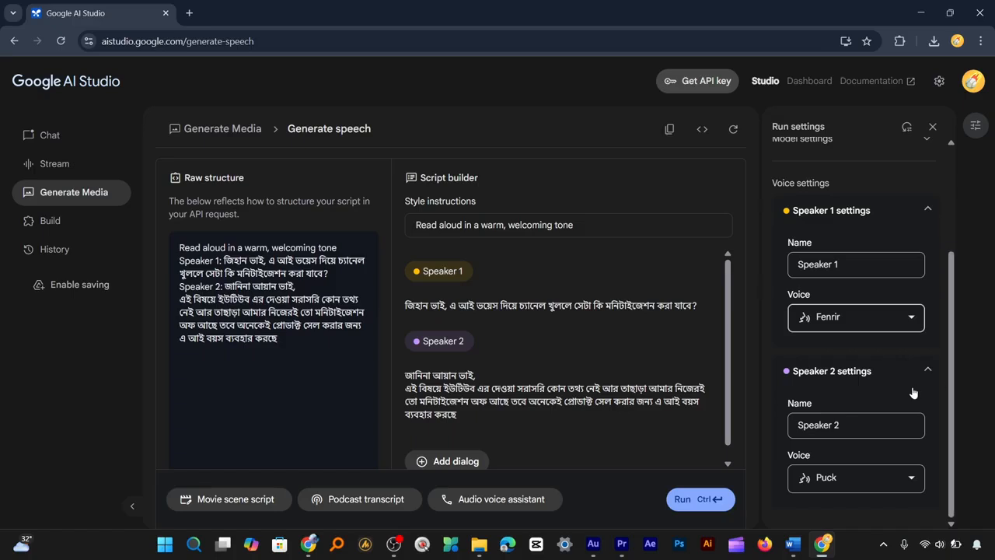
pyautogui.click(914, 481)
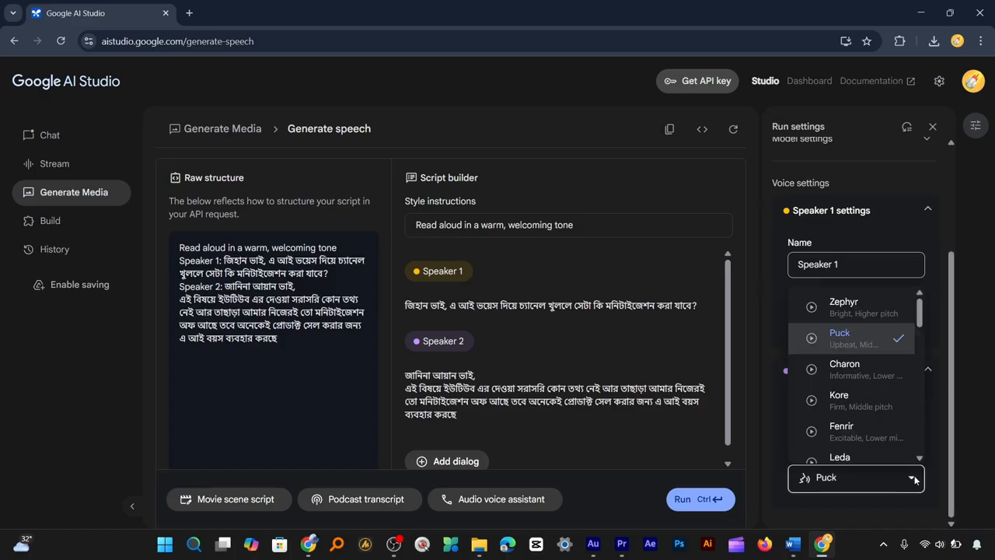
pyautogui.scroll(-2, 918, 392)
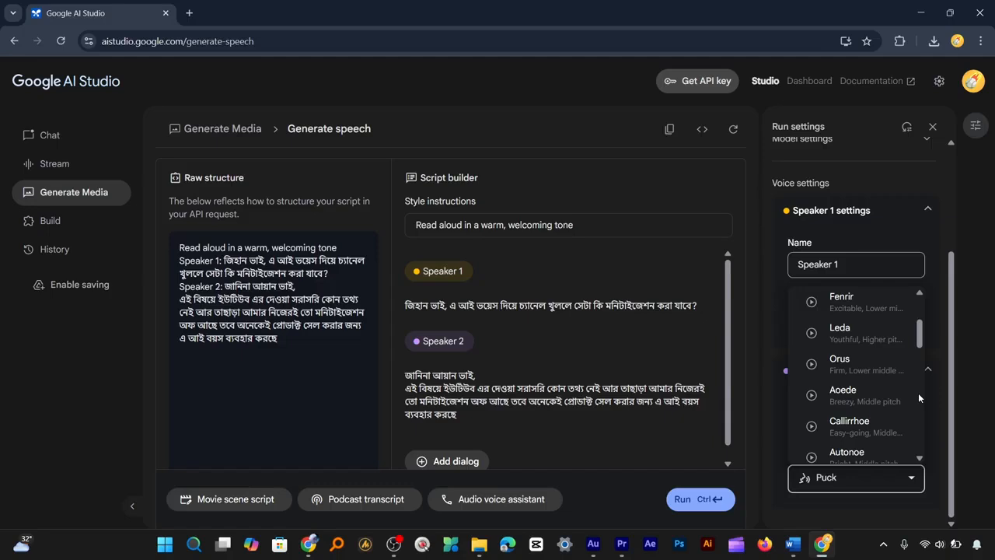
pyautogui.scroll(-2, 914, 396)
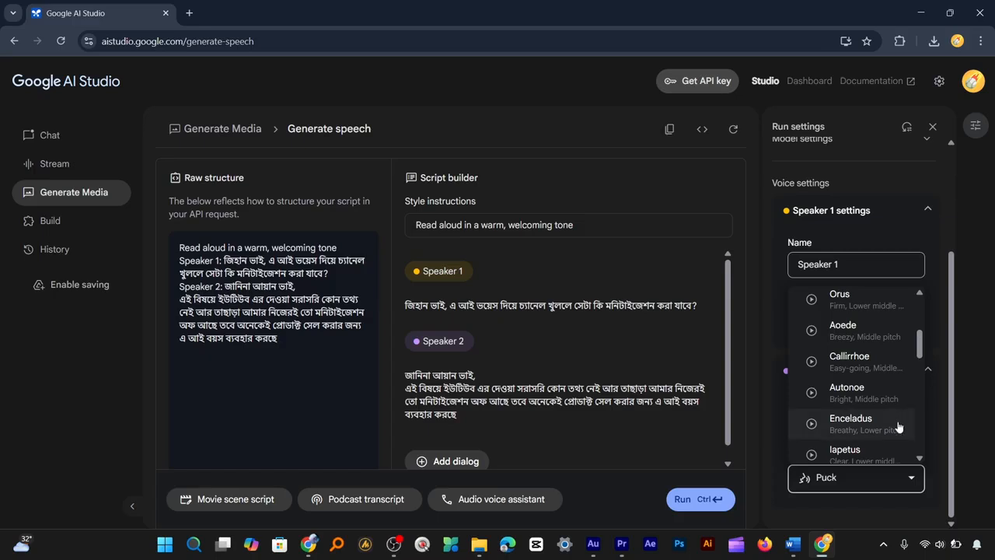
pyautogui.click(898, 427)
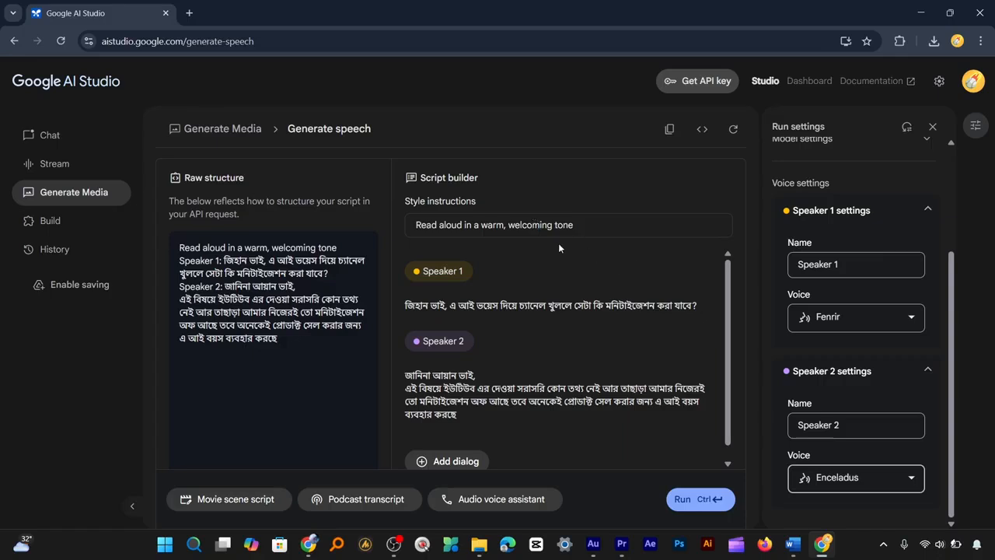
pyautogui.scroll(-1, 633, 264)
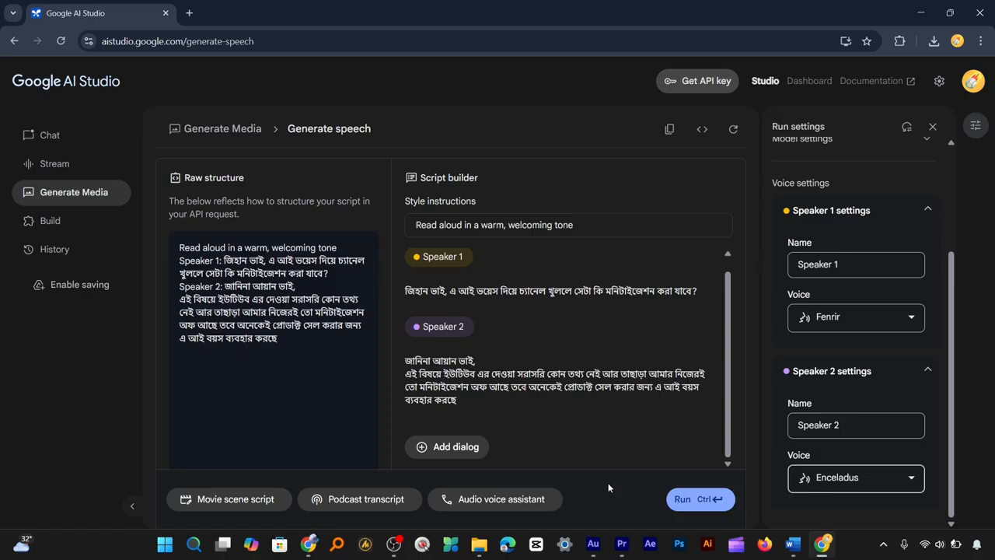
pyautogui.click(703, 505)
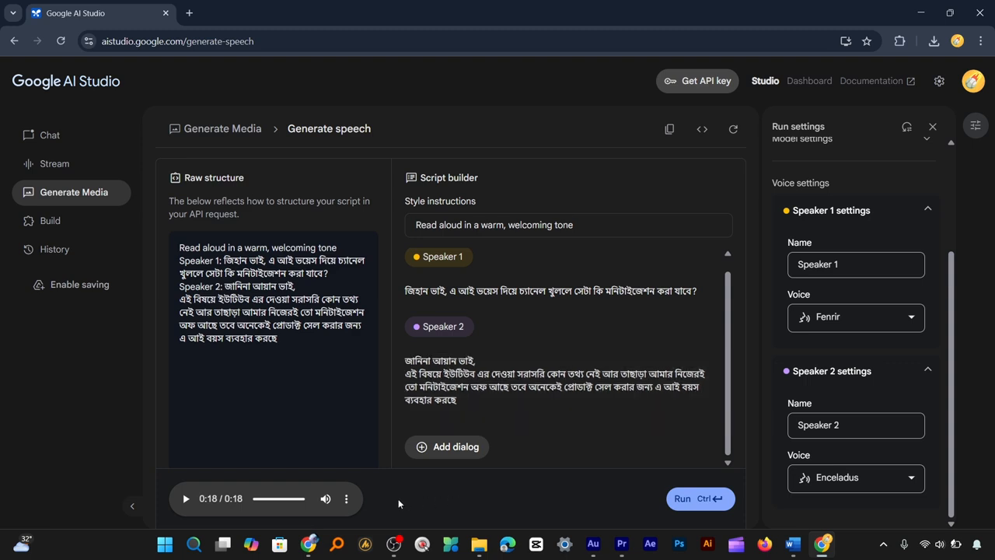
pyautogui.click(346, 503)
pyautogui.click(310, 491)
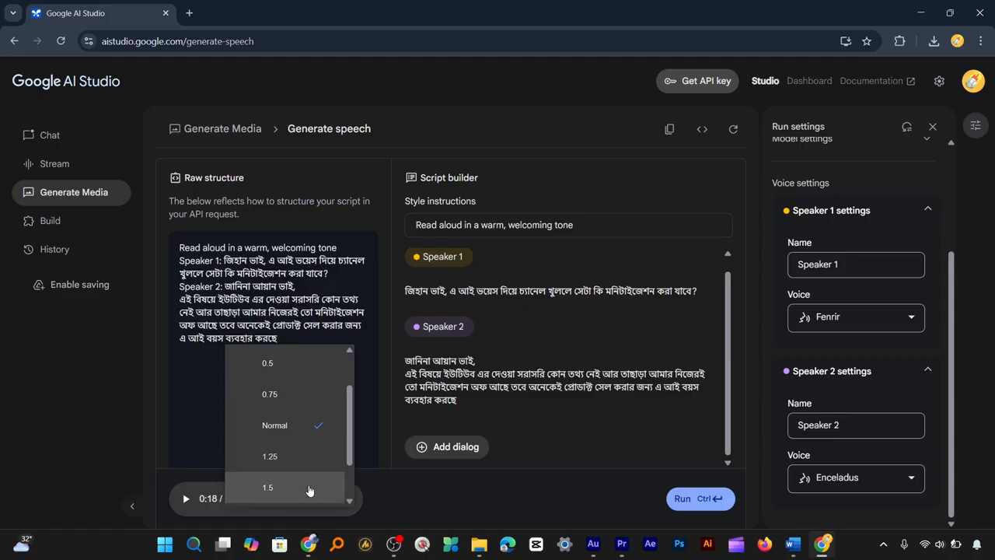
pyautogui.click(376, 488)
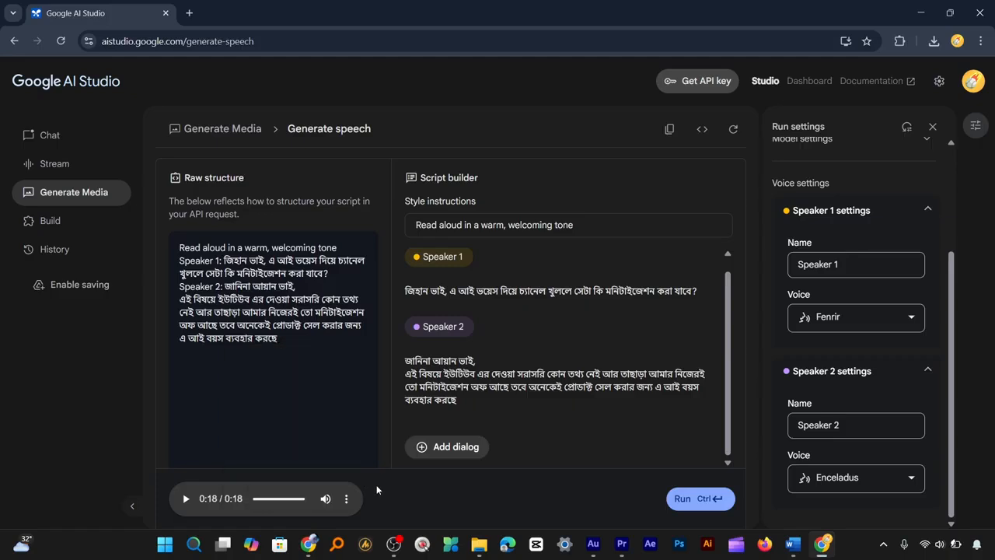
# Download the generated two-speaker dialog audio
pyautogui.click(346, 500)
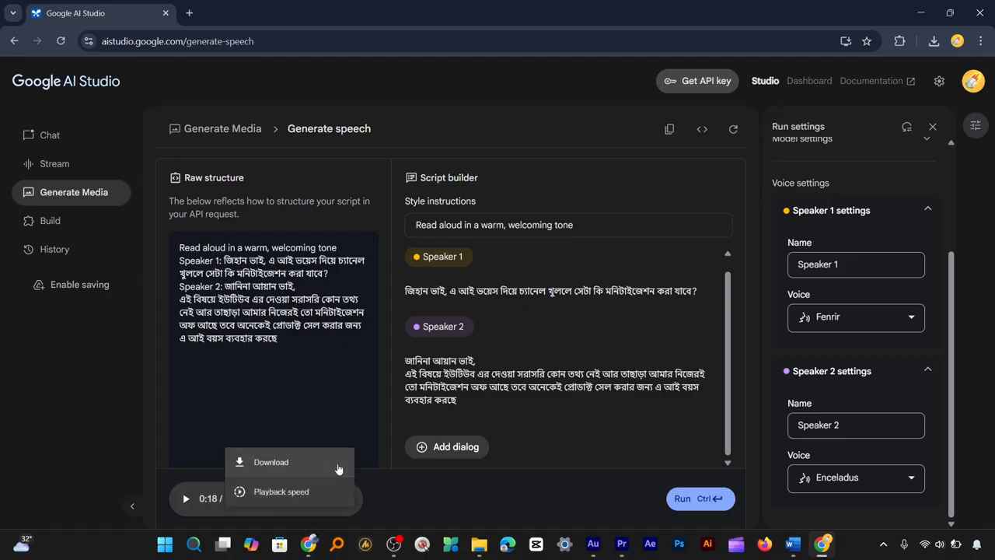
pyautogui.click(338, 466)
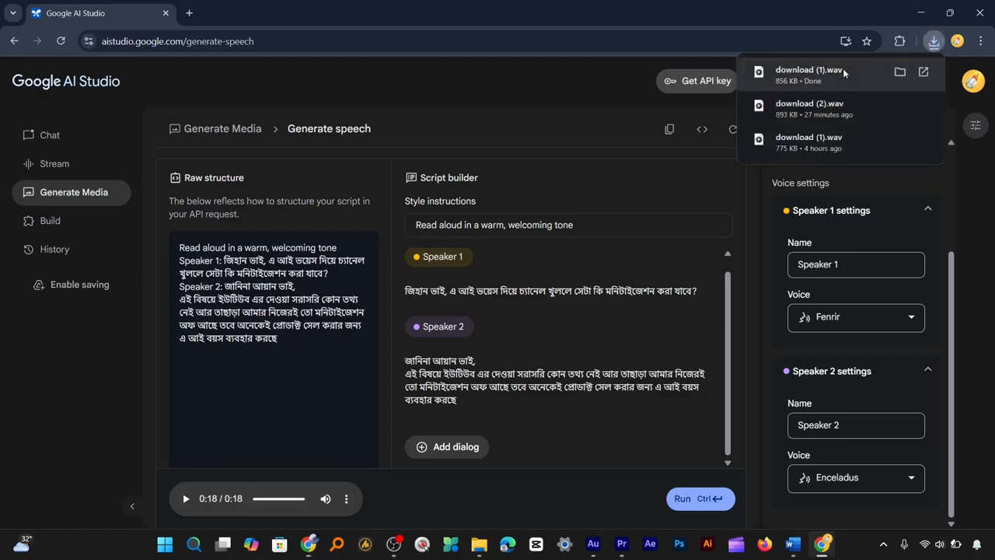
# Minimise the open windows, open the Downloads folder in File Explorer, and play a preview of download (1).wav
pyautogui.click(921, 12)
pyautogui.click(921, 9)
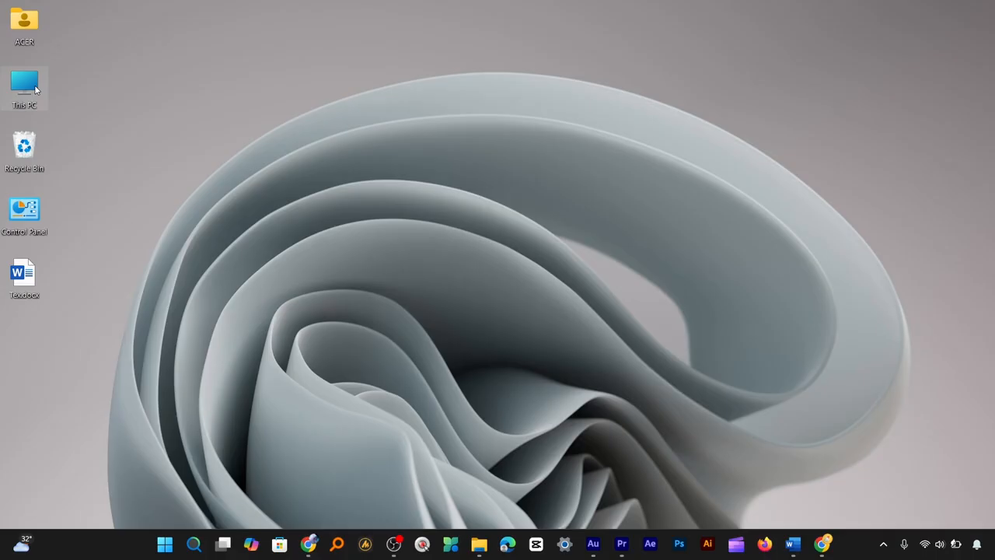
pyautogui.doubleClick(35, 89)
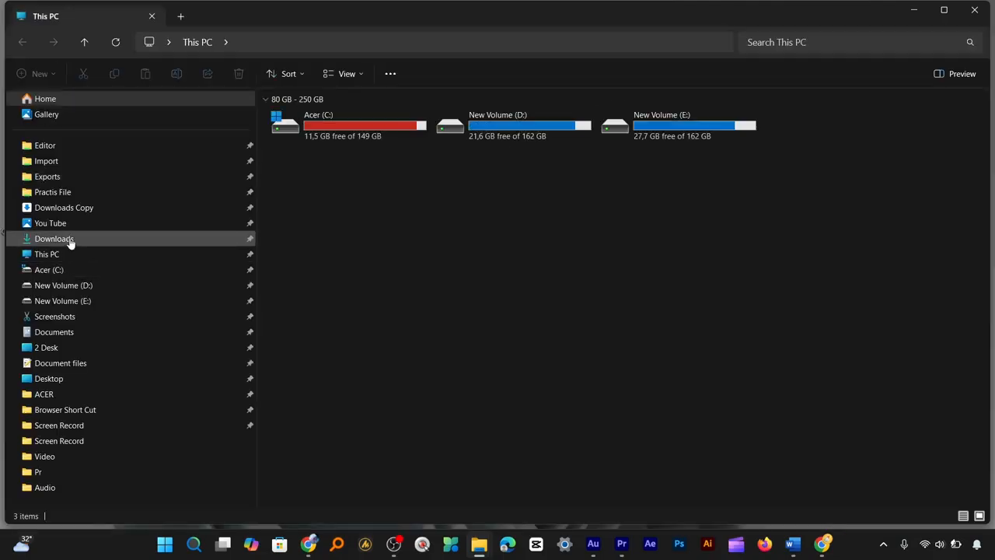
pyautogui.click(54, 238)
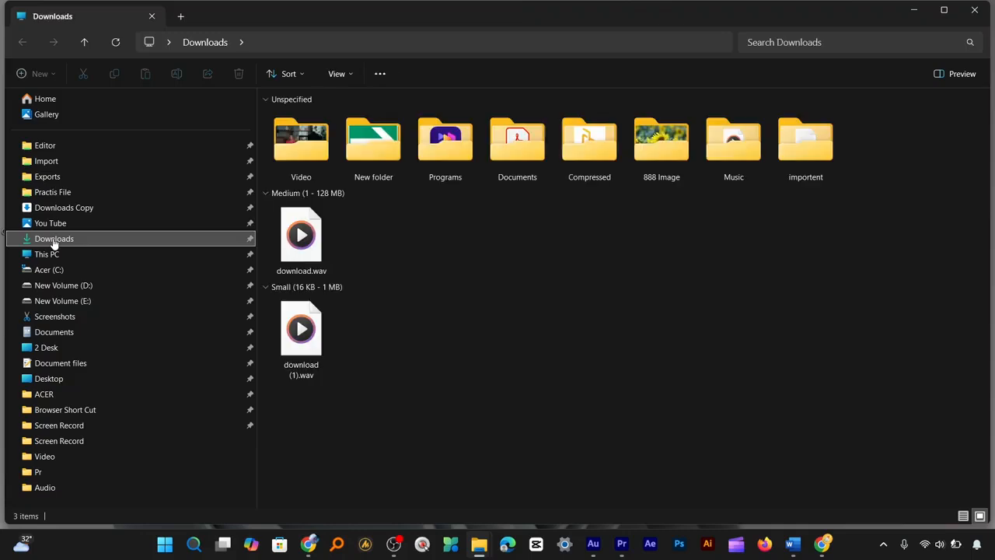
pyautogui.click(311, 361)
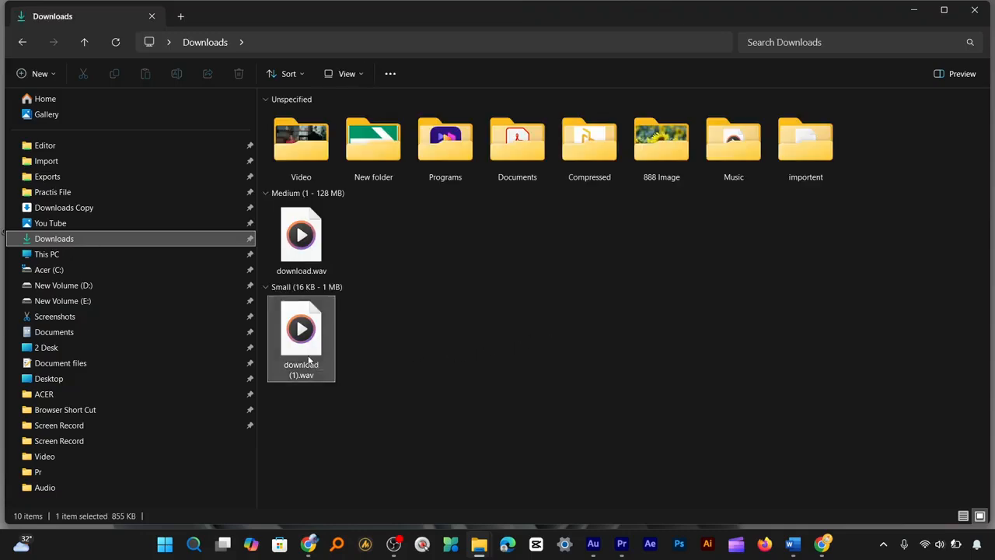
pyautogui.press('space')
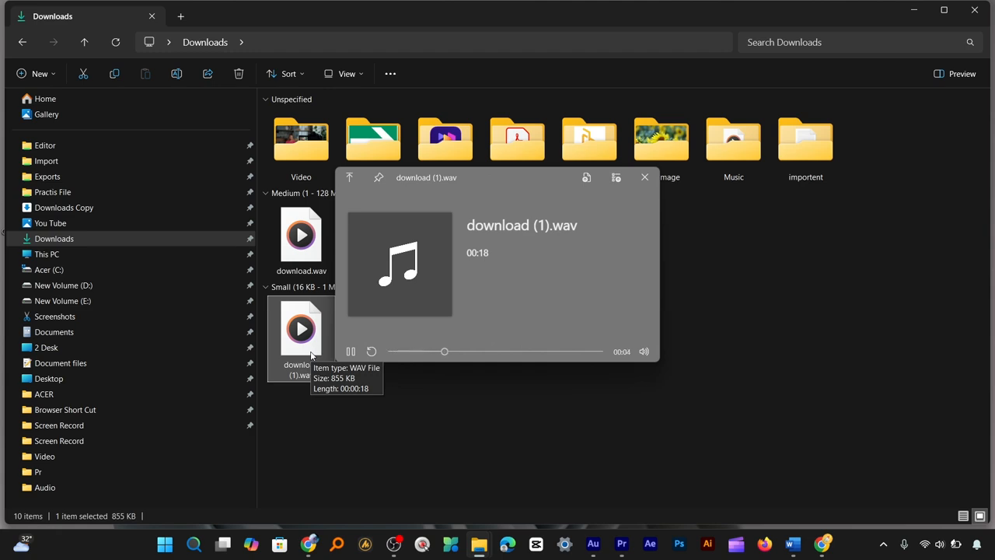
pyautogui.press('space')
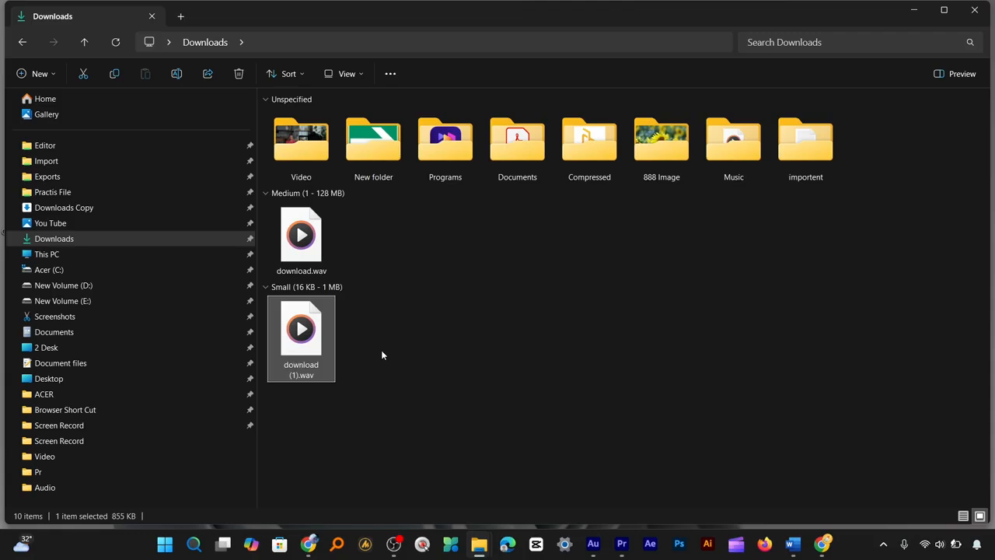